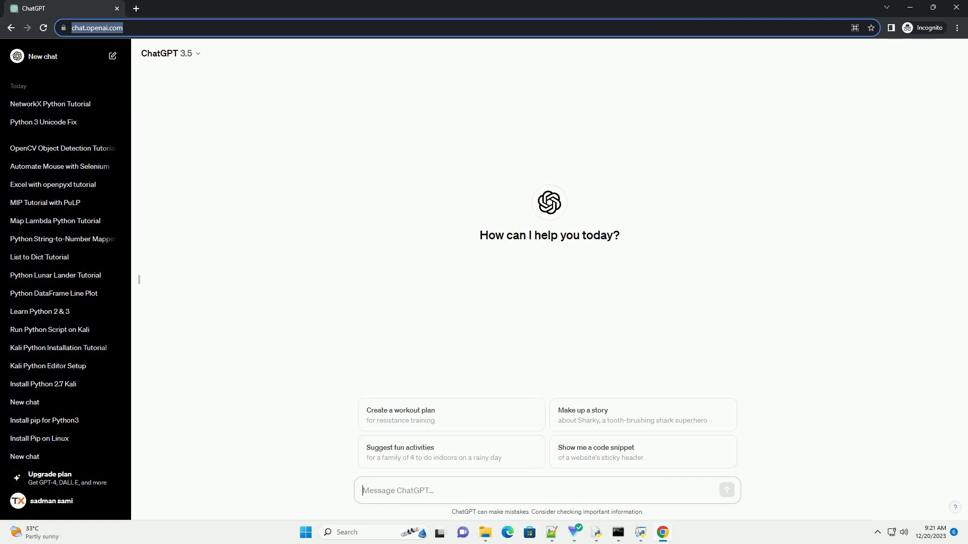
text(write an informative tutorial about none result in python with code example)
Send the request for an informative Python tutorial on None results with code examples.
key(Return)
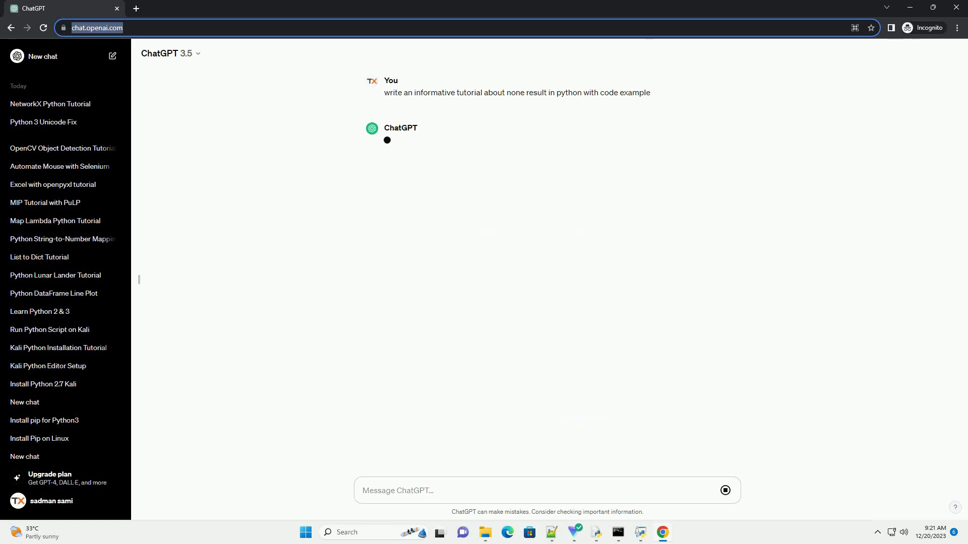